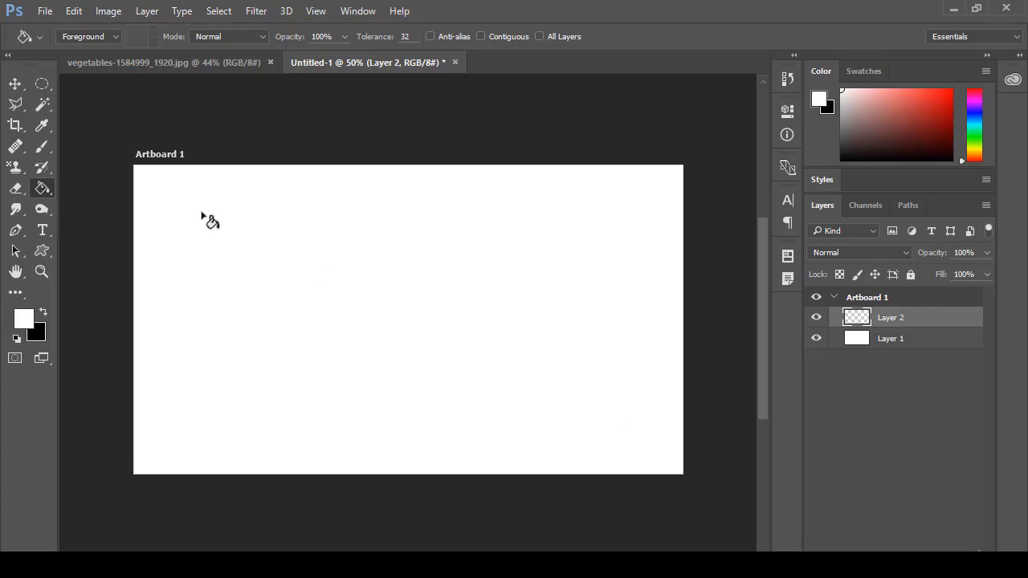
- Start a horizontal text entry in the upper part of the artboard, Arial Regular 72 pt
click(42, 230)
click(261, 249)
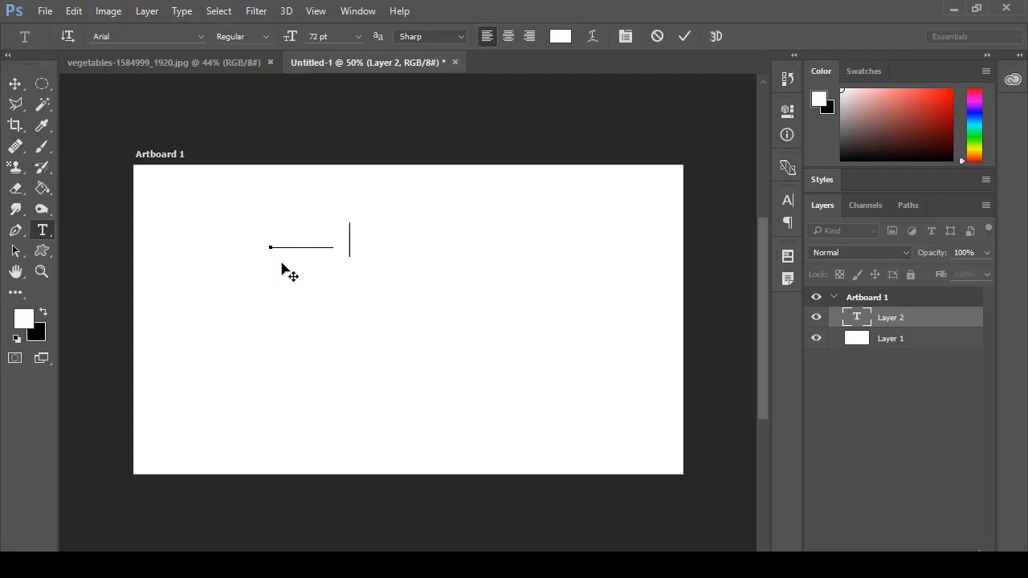
- Make the text 'first text' black (000000) and commit it as its own layer
click(560, 36)
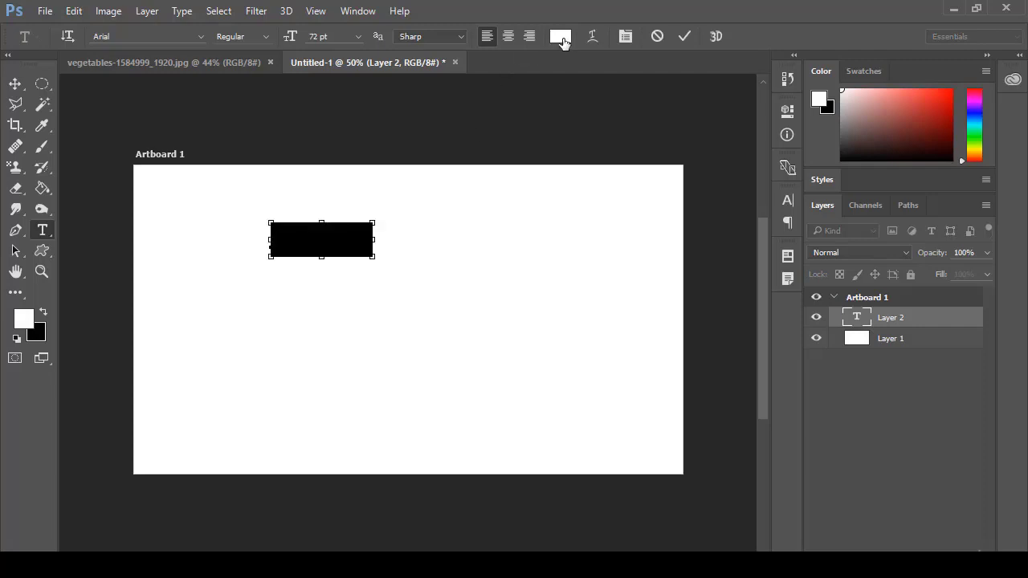
click(373, 424)
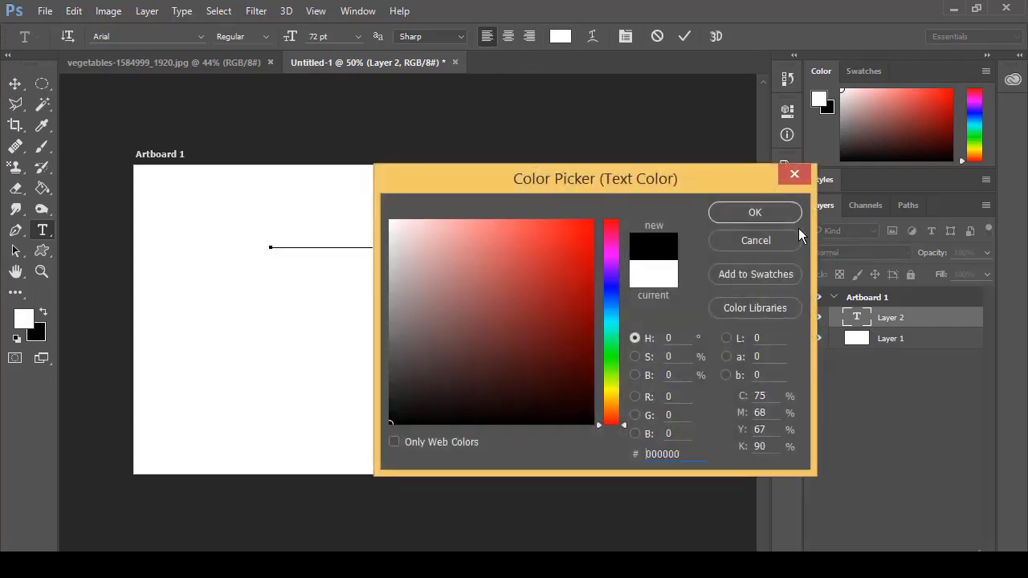
click(757, 217)
click(684, 37)
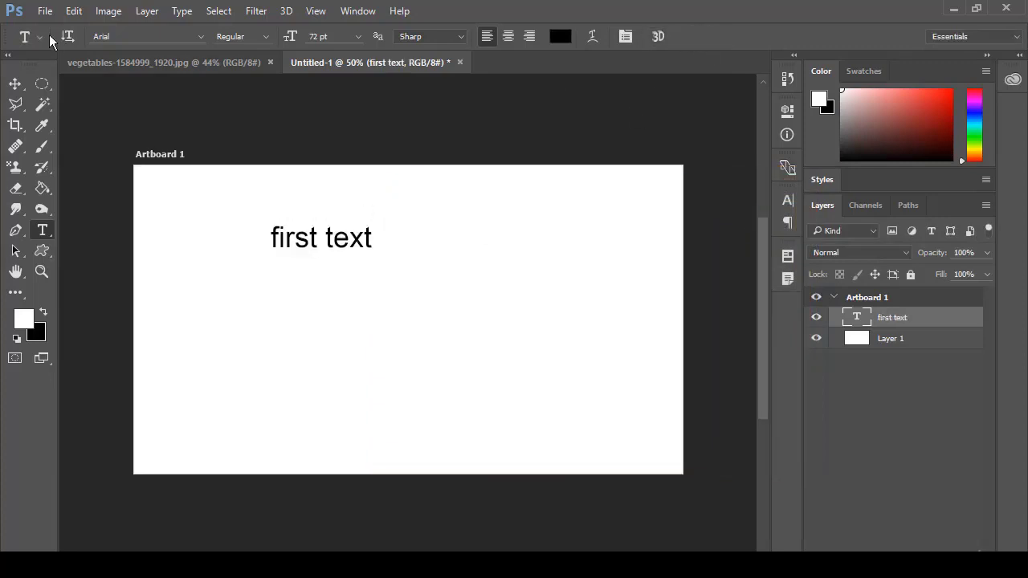
click(14, 84)
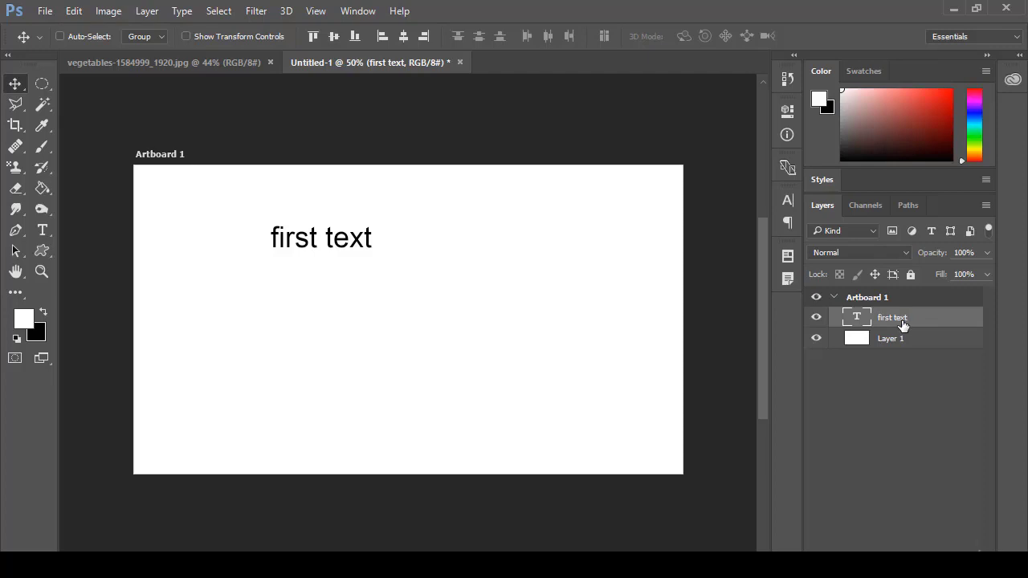
- Duplicate the 'first text' layer, move the copy to the right, and retype it as 'second text'
drag(903, 321, 908, 564)
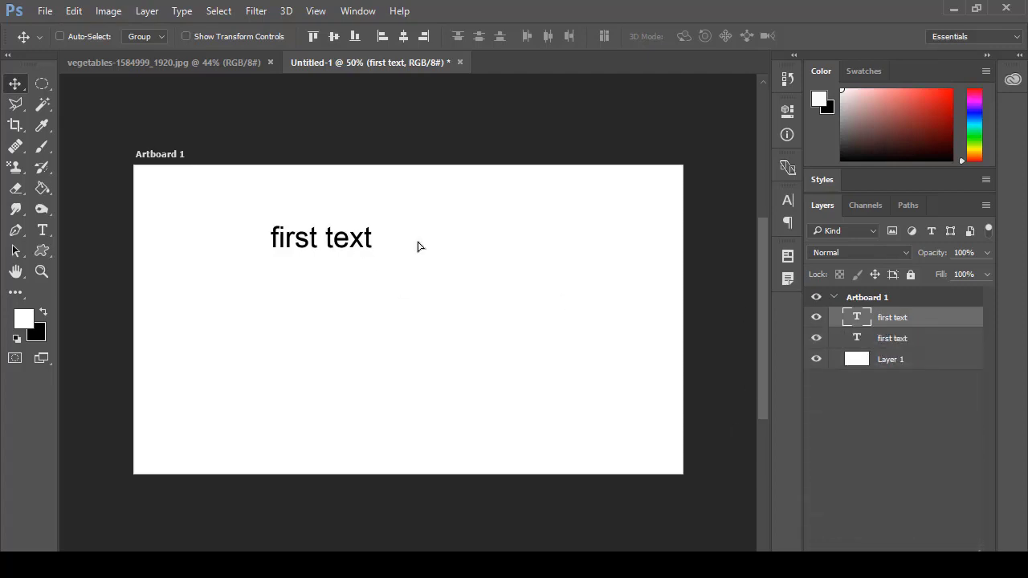
drag(418, 246, 467, 247)
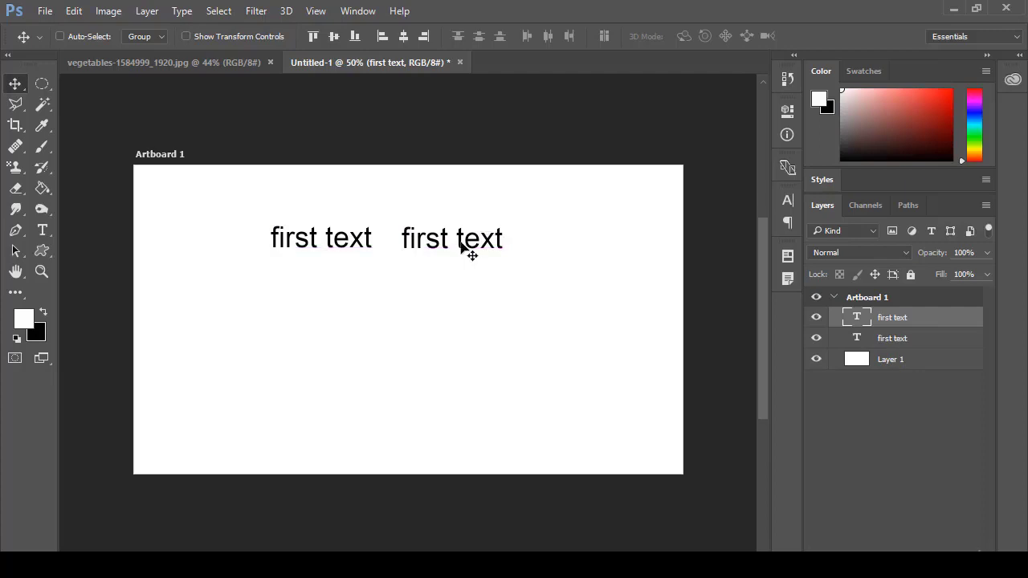
click(42, 230)
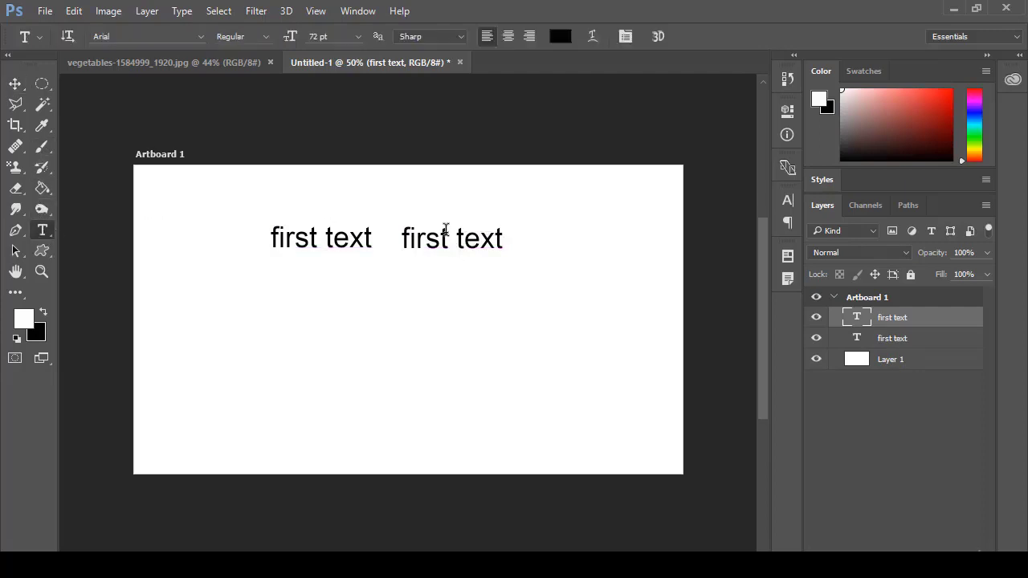
drag(447, 238, 390, 237)
text(se)
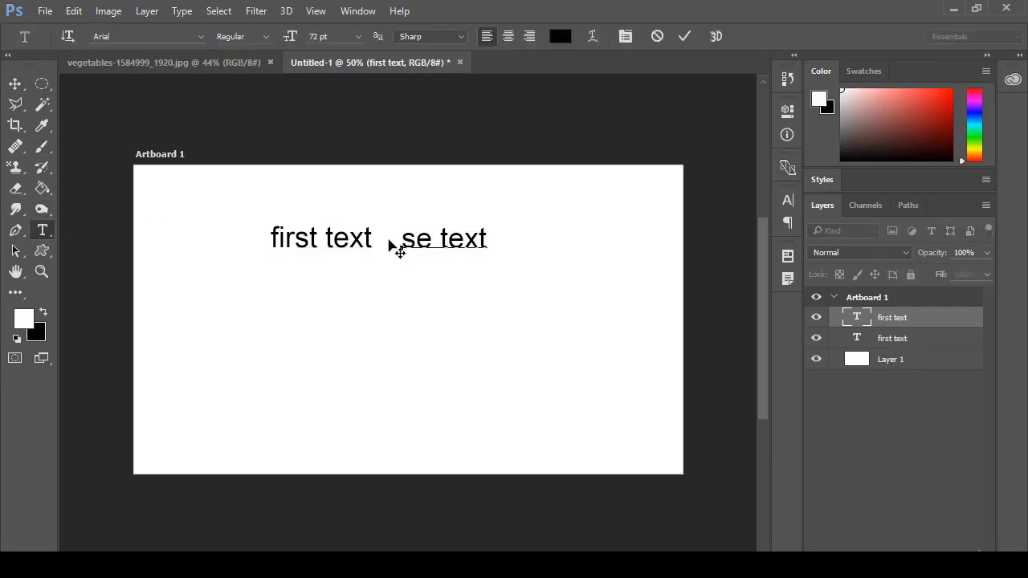
text(cond)
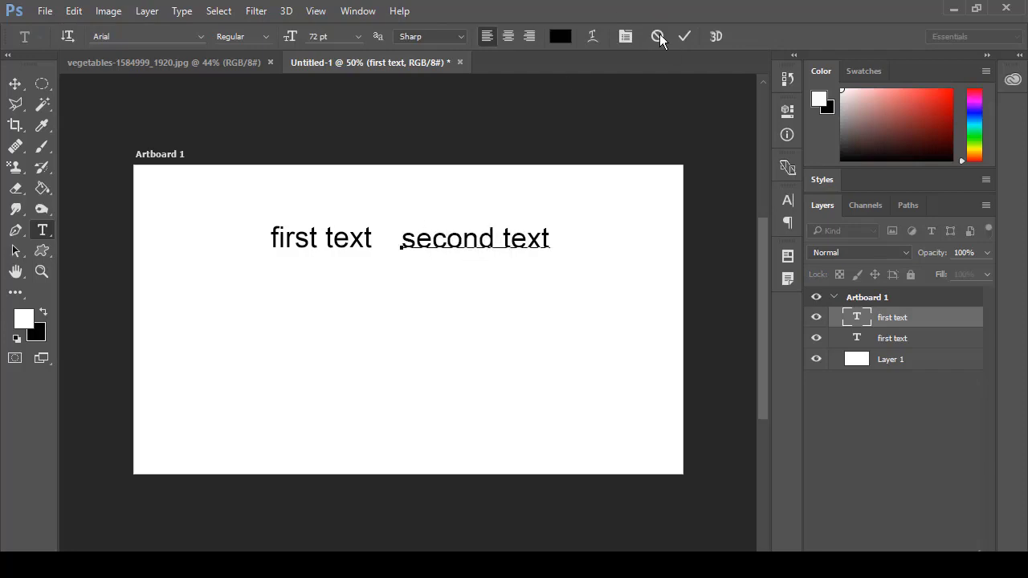
click(684, 37)
click(15, 84)
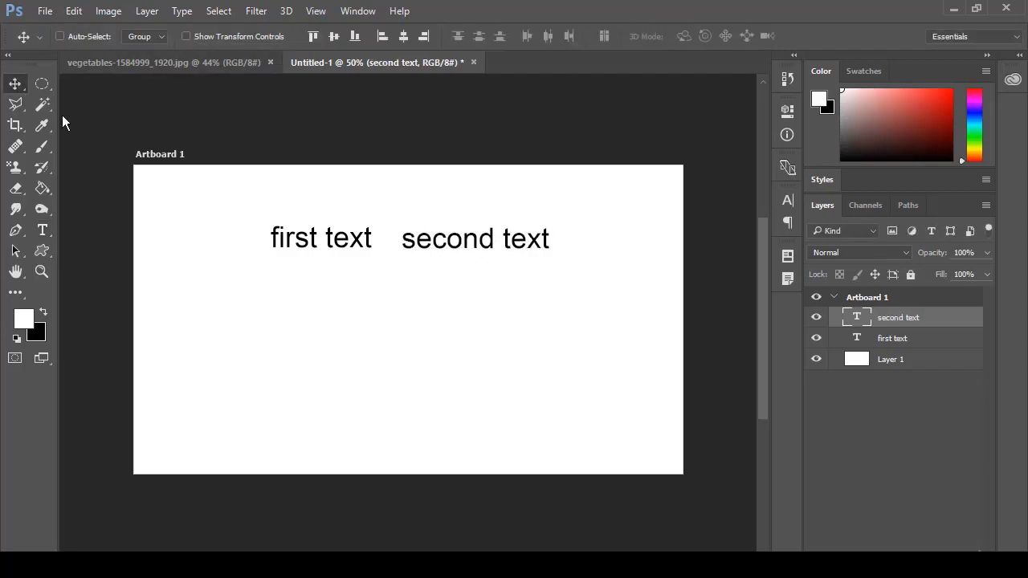
- Shift both text lines together toward the artboard's left edge
shift+click(894, 340)
drag(480, 247, 364, 250)
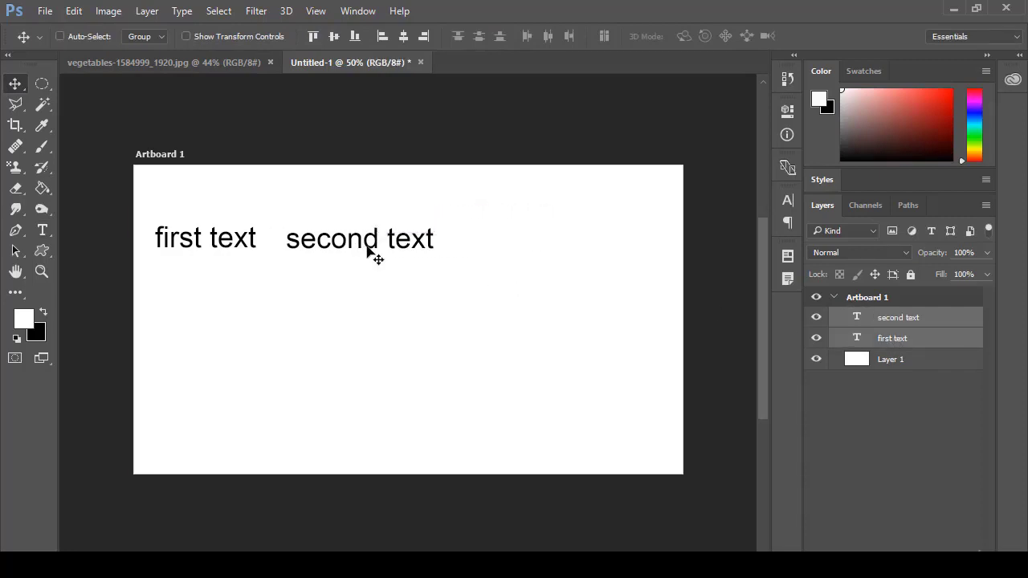
click(911, 337)
click(908, 321)
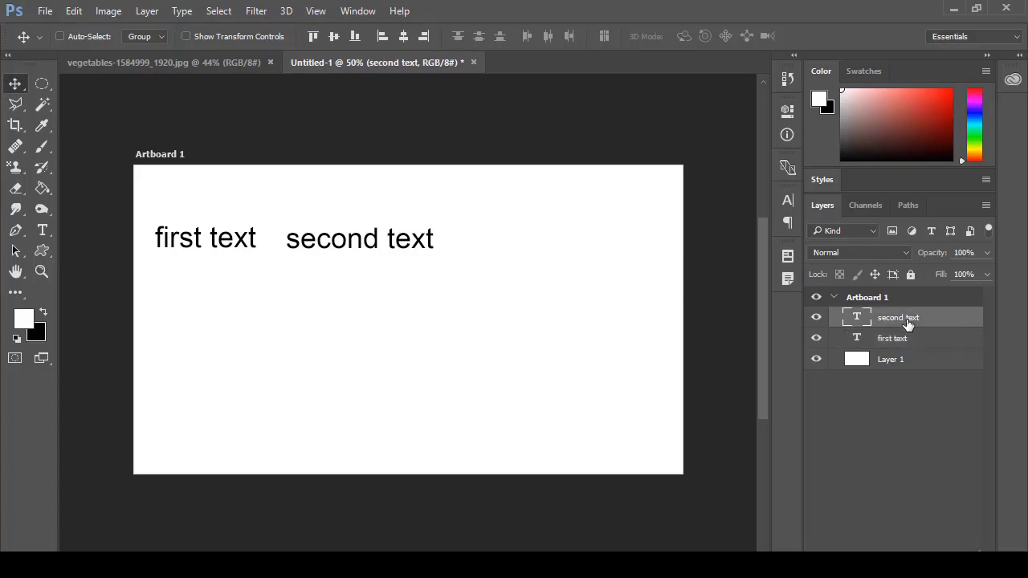
- Duplicate 'second text', move it to the right side, and retype it as 'third text'
drag(904, 323, 946, 531)
drag(402, 249, 597, 251)
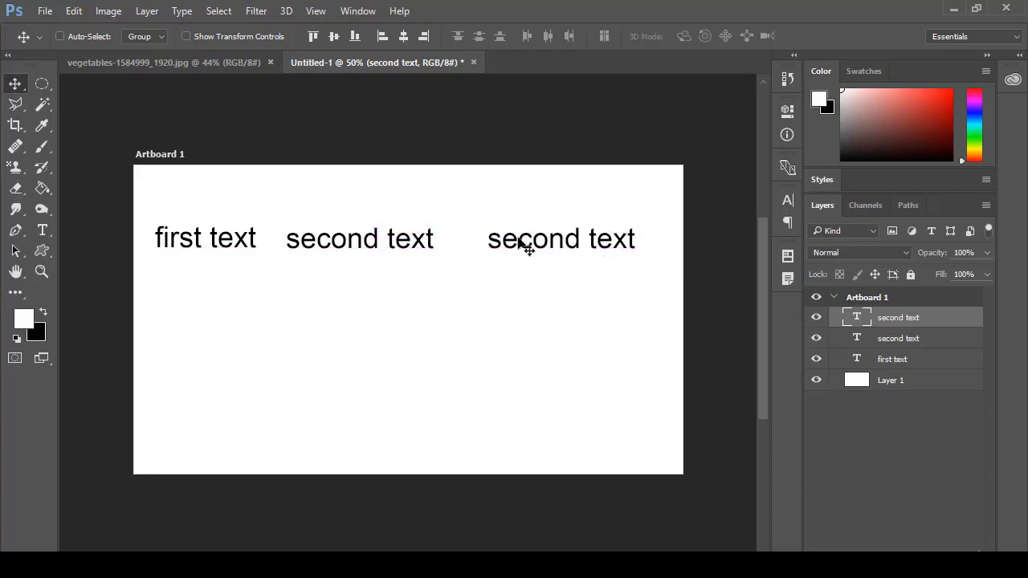
click(43, 230)
double_click(575, 235)
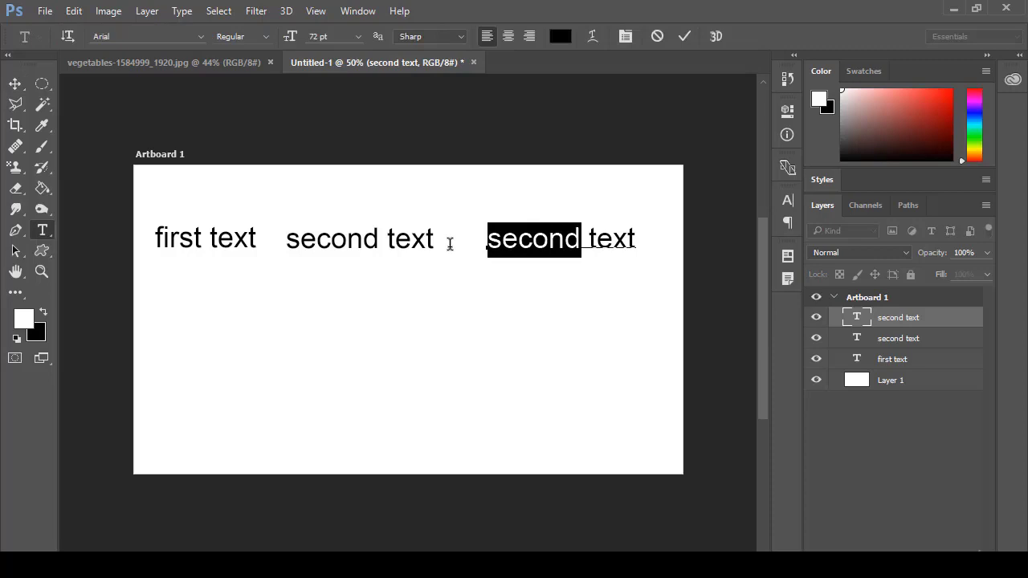
text(third)
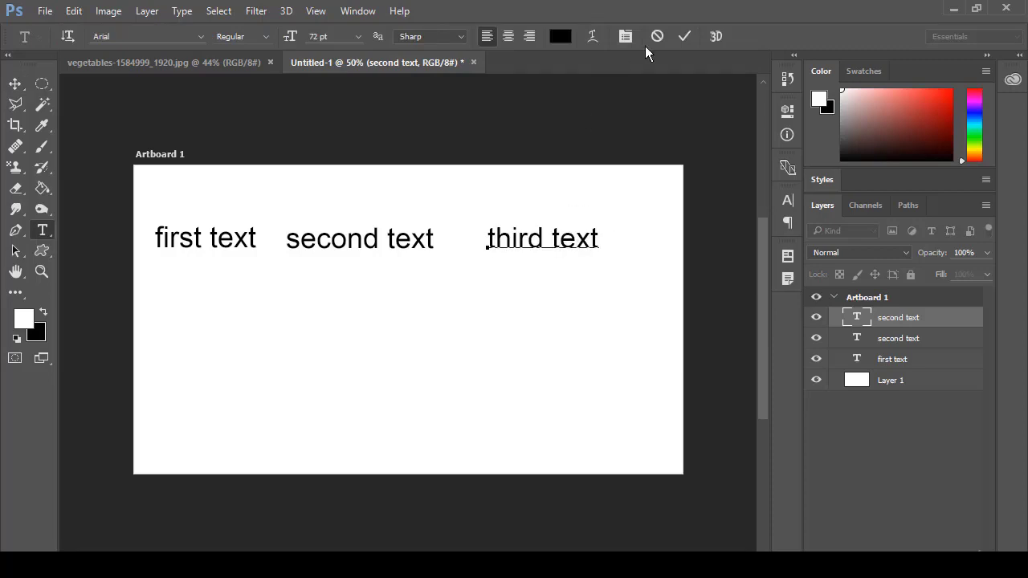
click(684, 37)
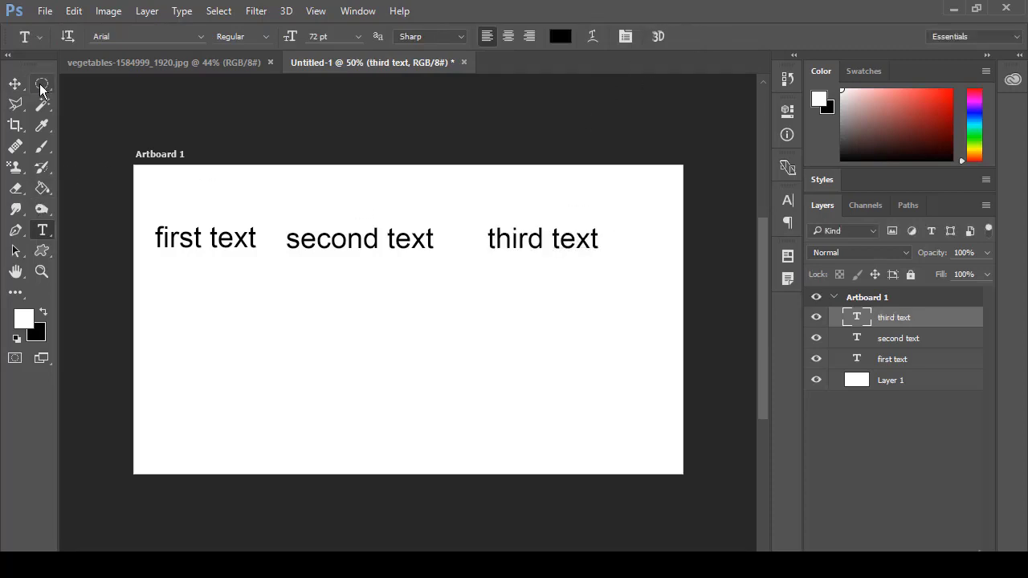
- Draw a red circle below 'first text' with the Ellipse tool
click(37, 256)
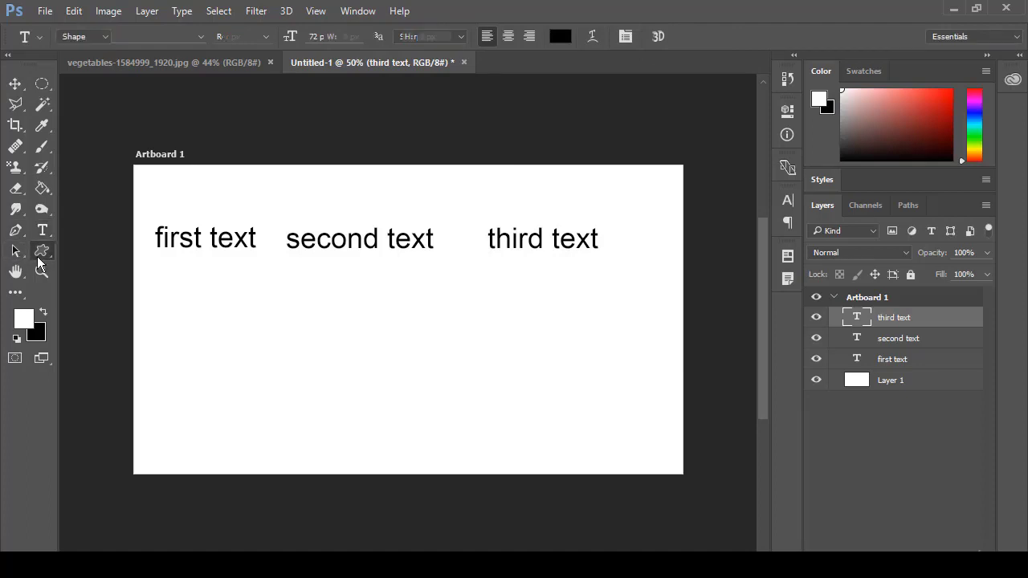
click(100, 282)
drag(204, 290, 254, 353)
click(564, 228)
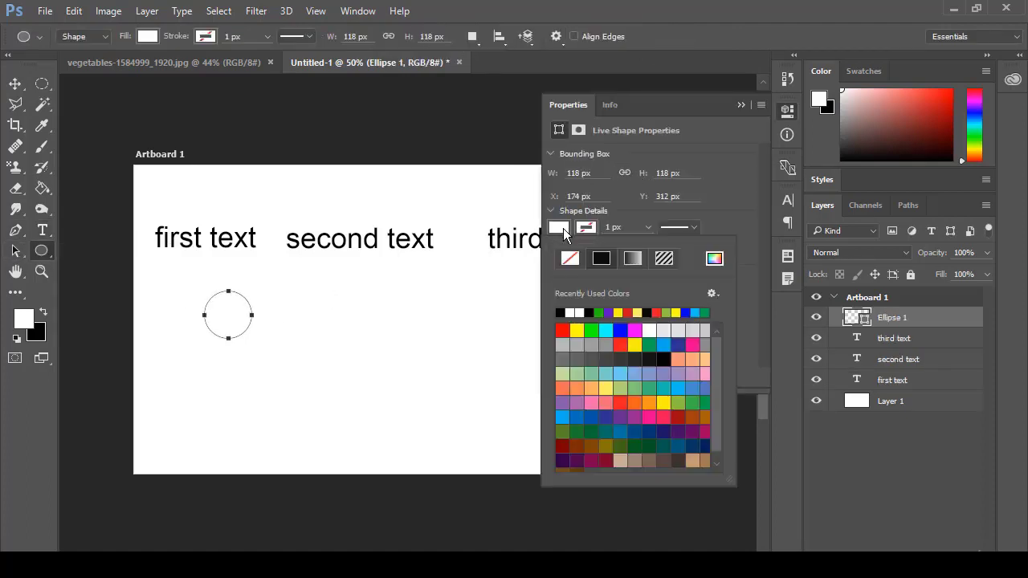
click(573, 329)
click(743, 105)
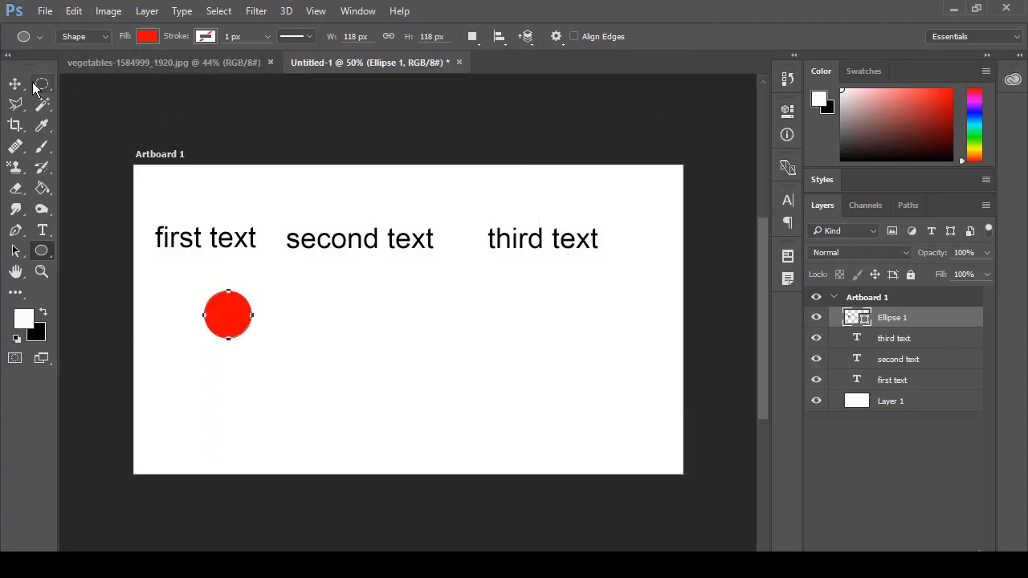
- Duplicate the red circle and place the copy under 'second text'
click(16, 84)
drag(885, 319, 952, 549)
drag(252, 326, 425, 321)
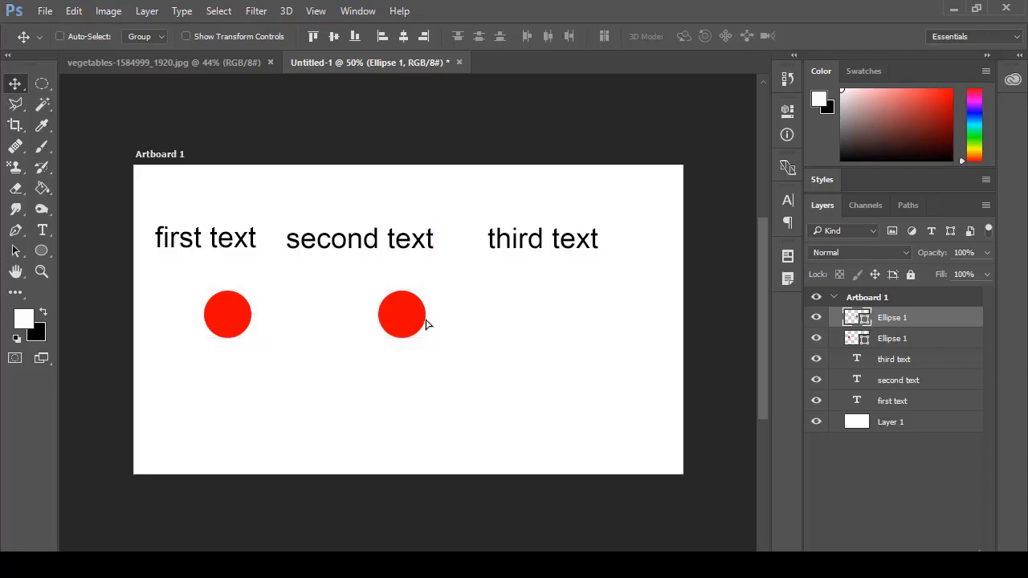
- Change the middle circle's fill to dark green
click(787, 111)
click(558, 229)
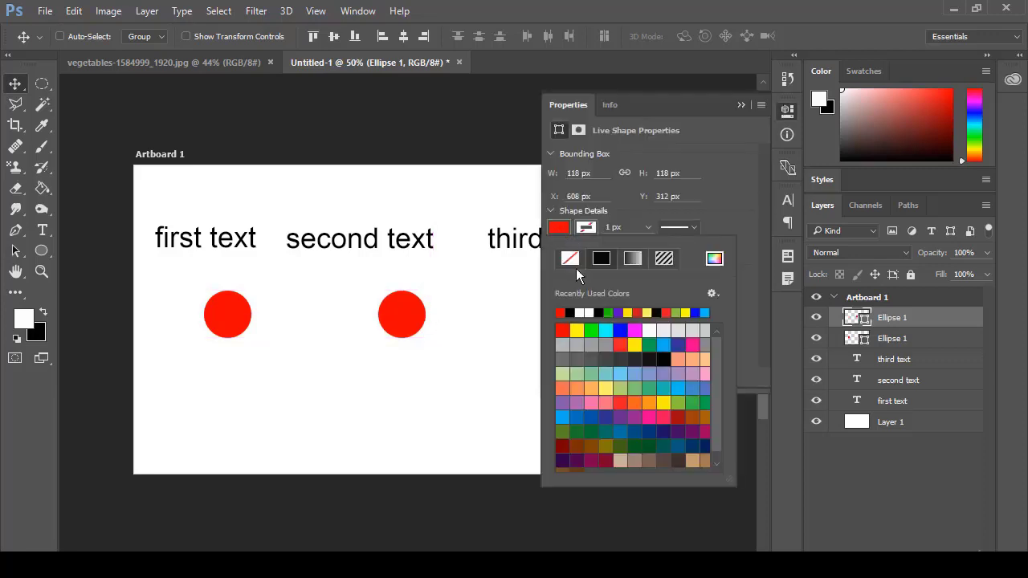
click(592, 330)
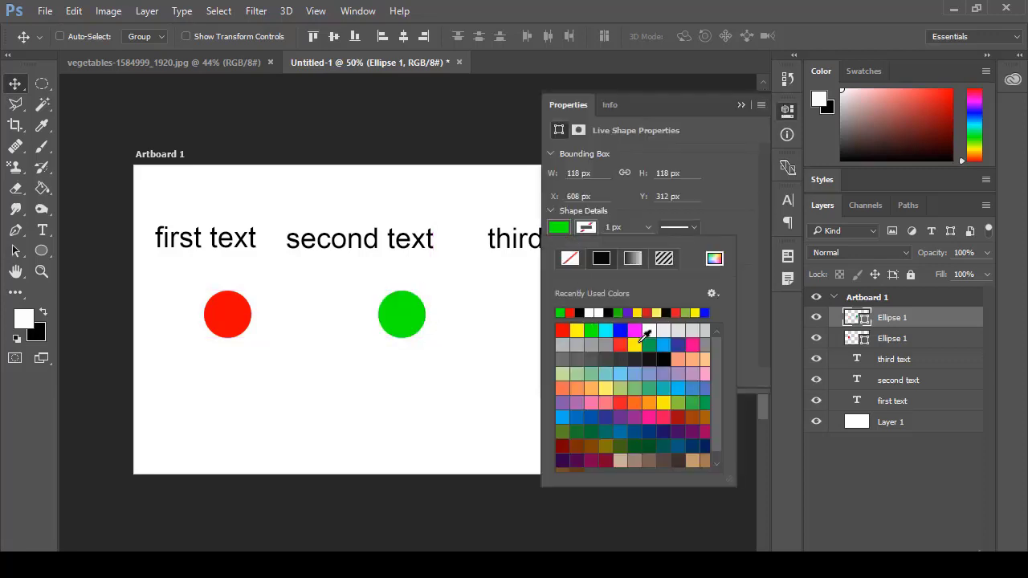
click(650, 344)
click(740, 106)
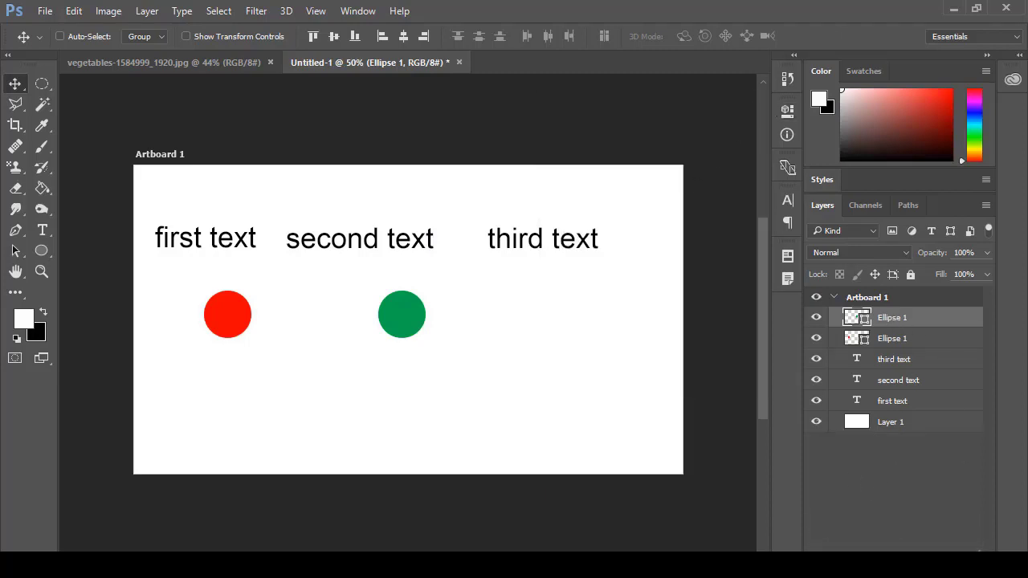
- Copy the green circle under 'third text' and fill the copy light blue
drag(420, 333, 584, 323)
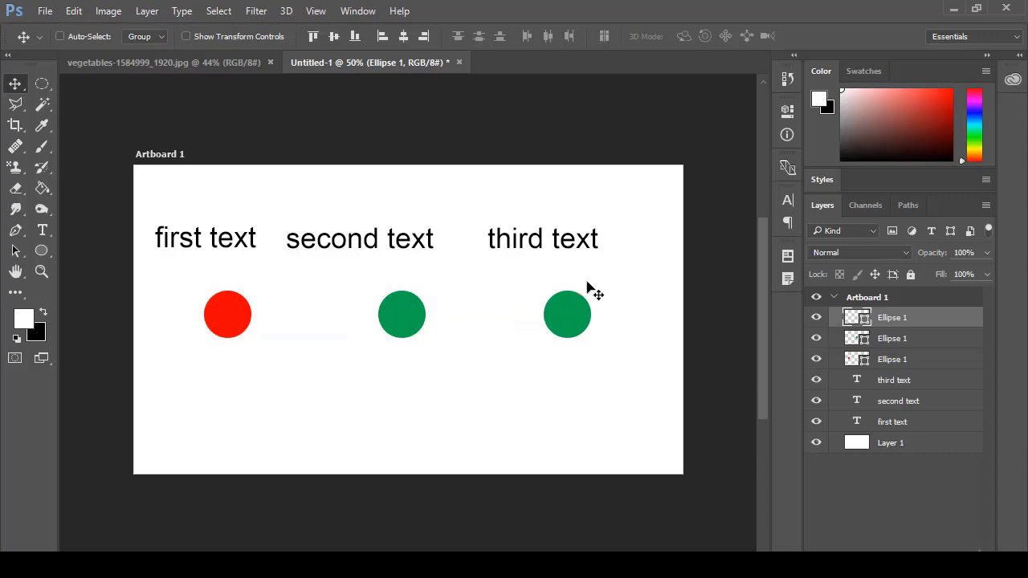
click(787, 112)
click(565, 225)
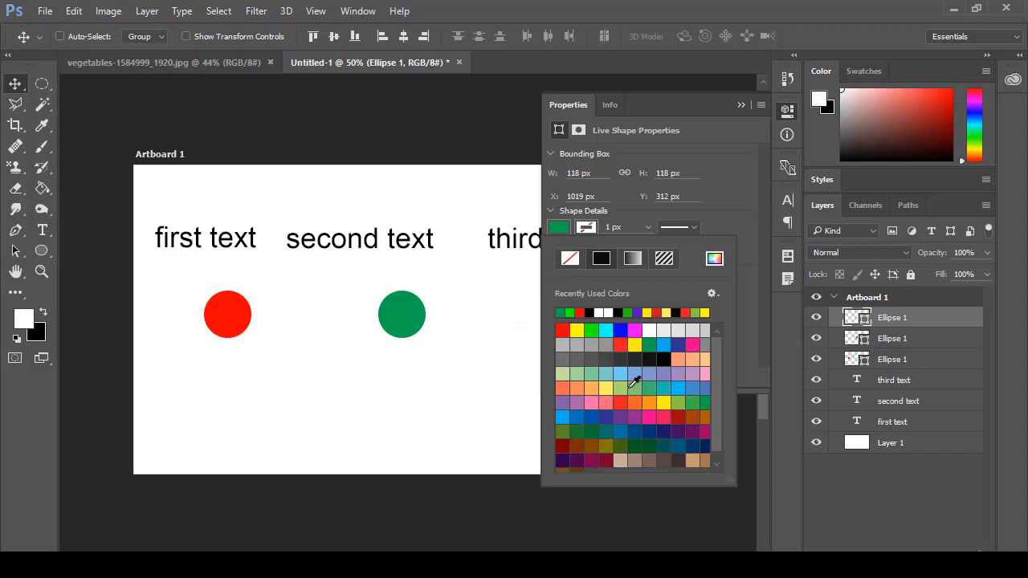
click(685, 387)
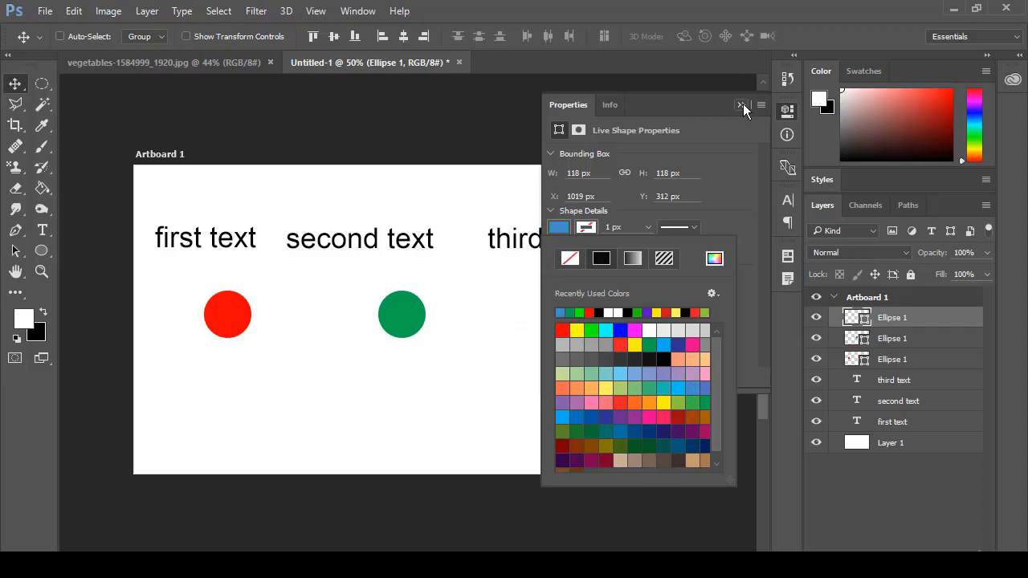
click(741, 104)
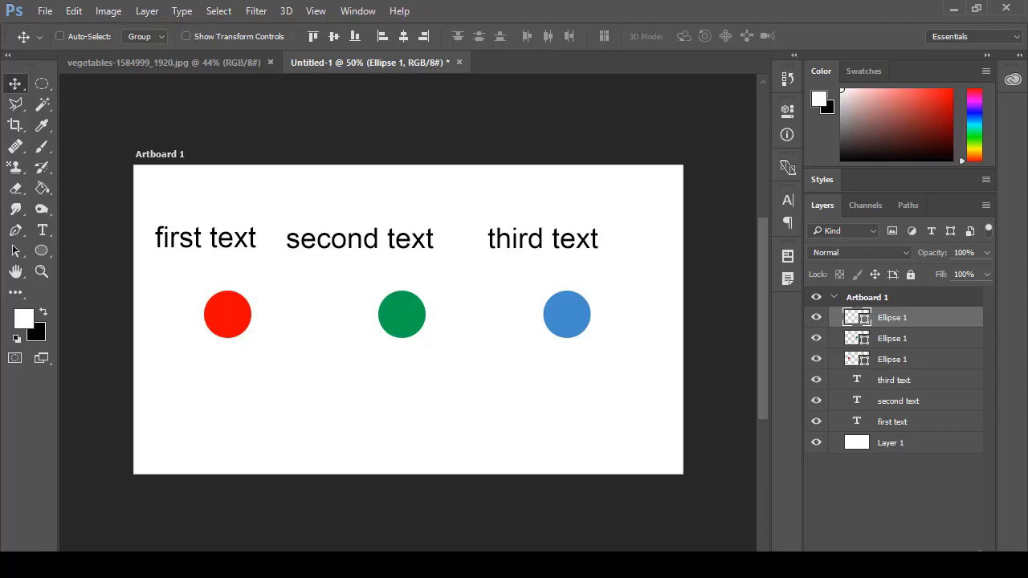
- Create a new layer group and name it 'text'
key(ctrl+g)
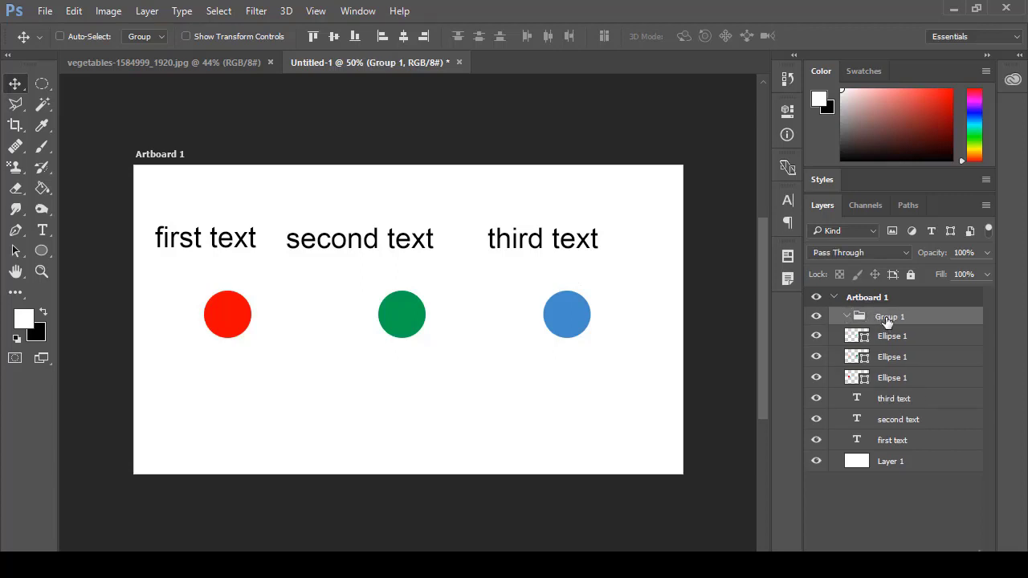
double_click(890, 318)
text(text)
key(Return)
- Move the third, second and first text layers into the 'text' group and collapse it
click(918, 402)
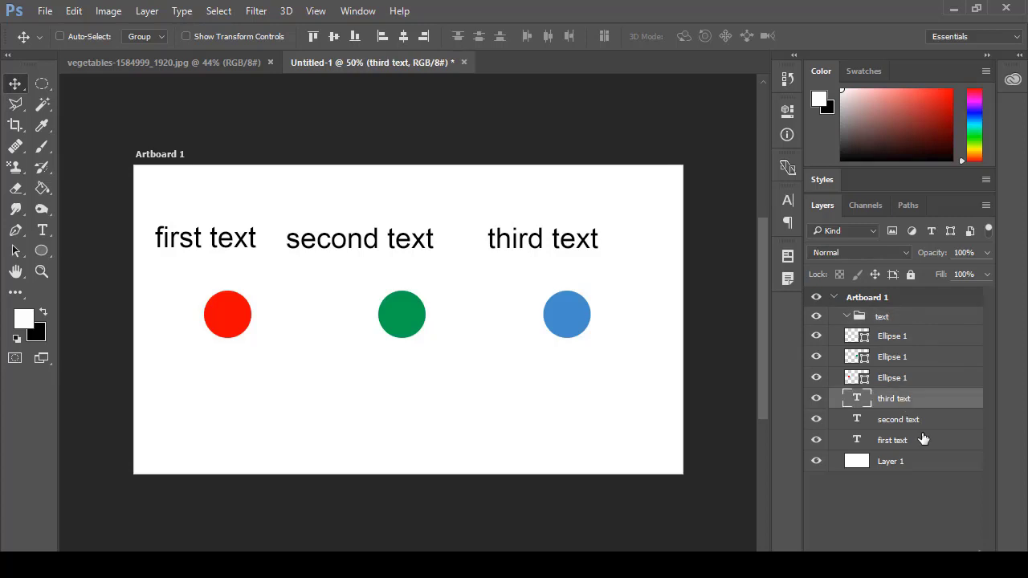
key(ctrl)
ctrl+click(883, 423)
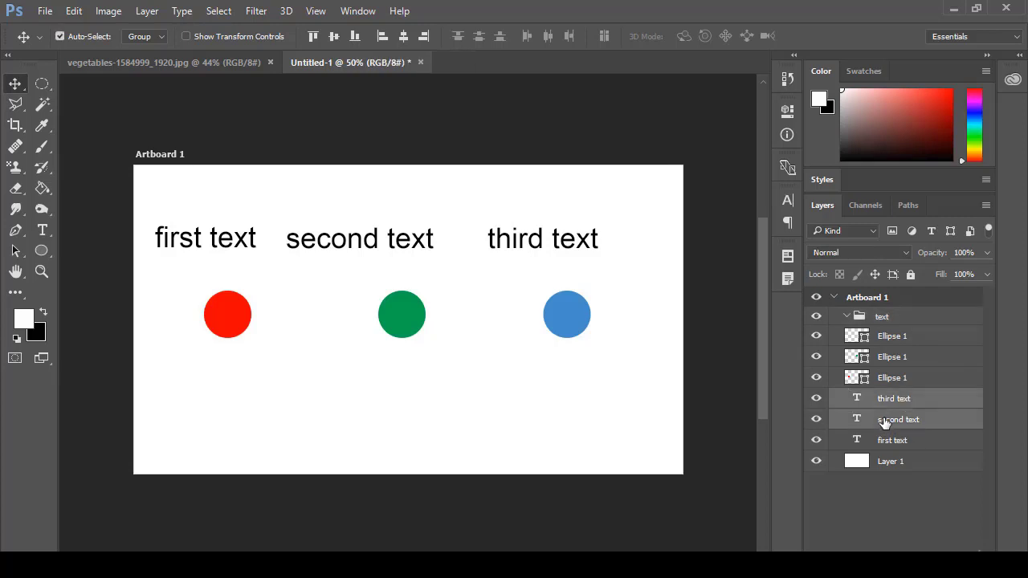
ctrl+click(892, 441)
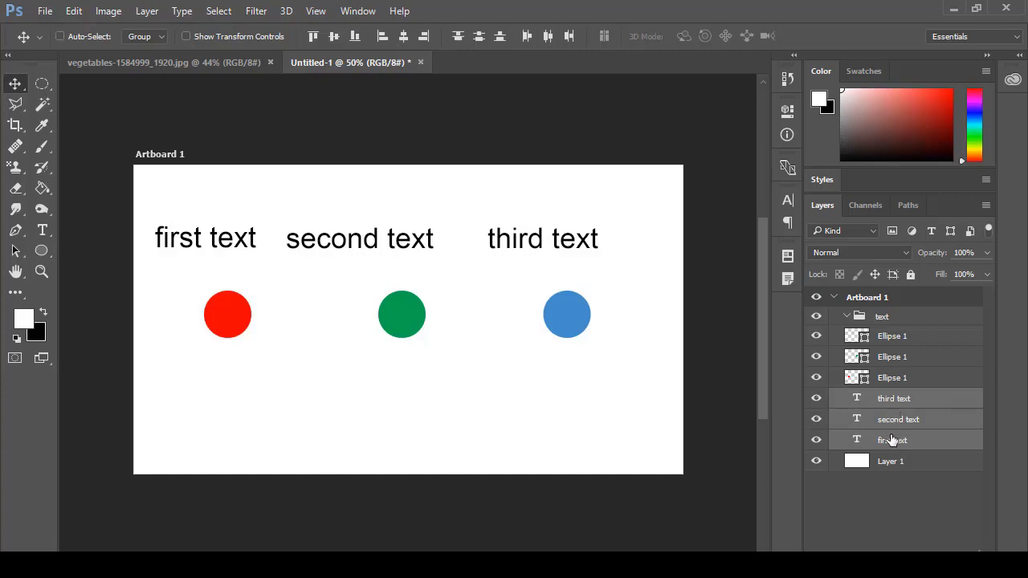
drag(881, 396, 882, 318)
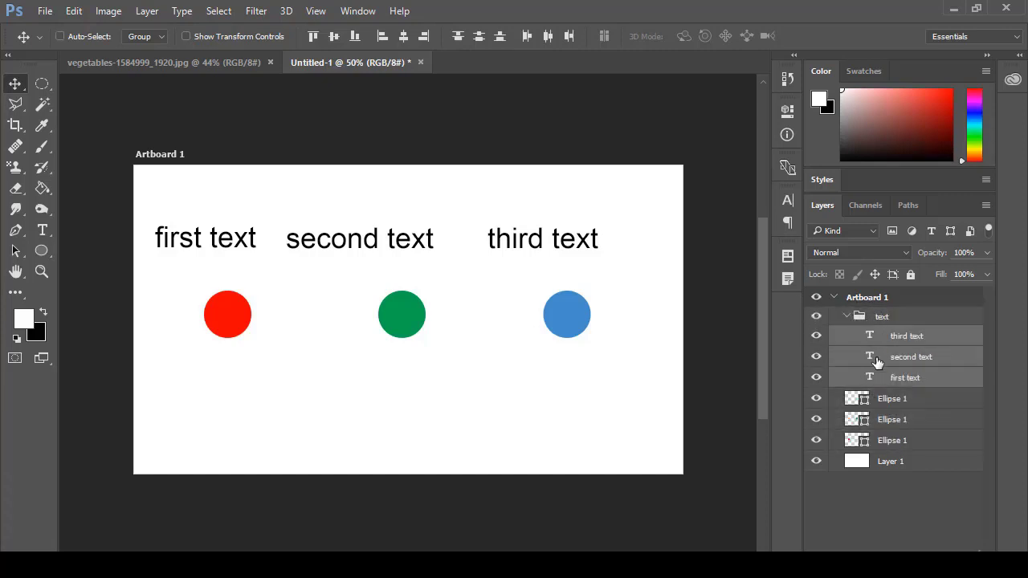
click(846, 318)
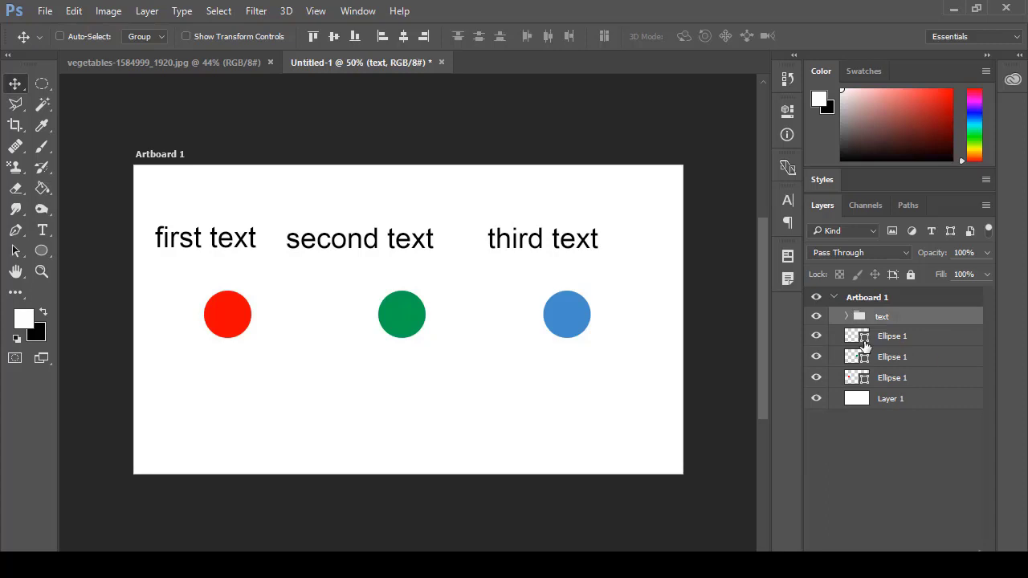
- Select all three ellipse layers and group them with Ctrl+G
click(866, 337)
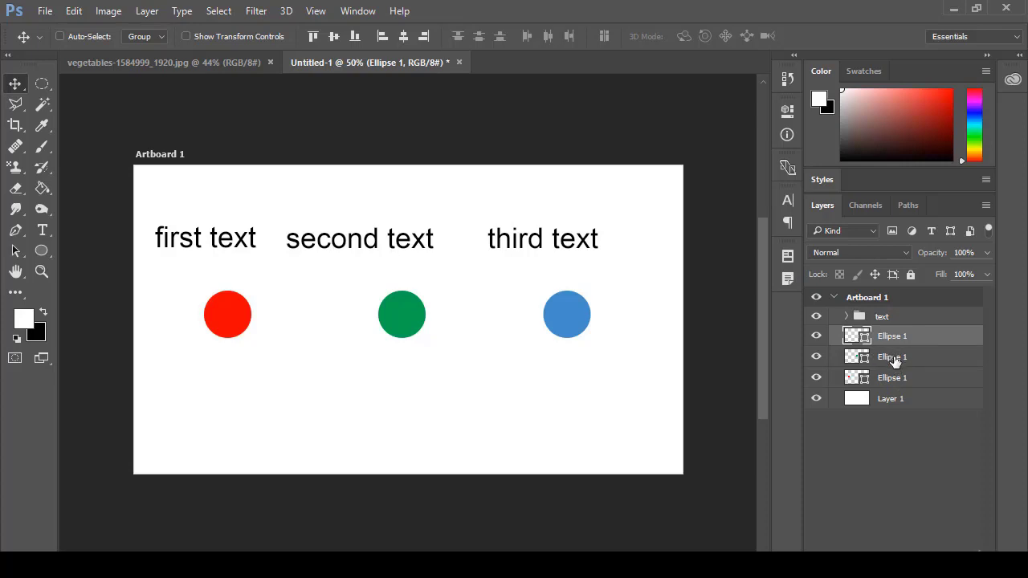
key(ctrl)
ctrl+click(896, 360)
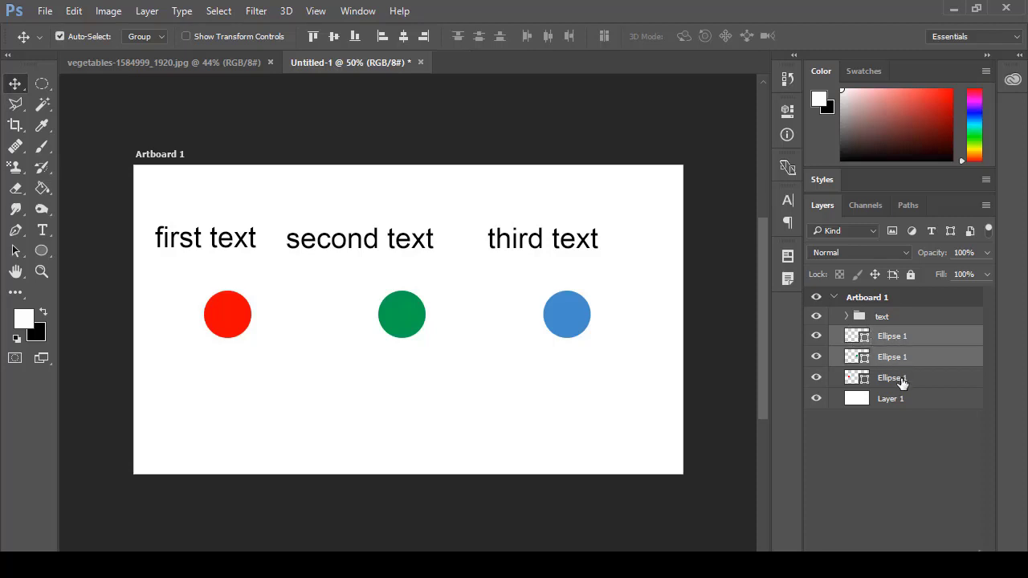
ctrl+click(901, 380)
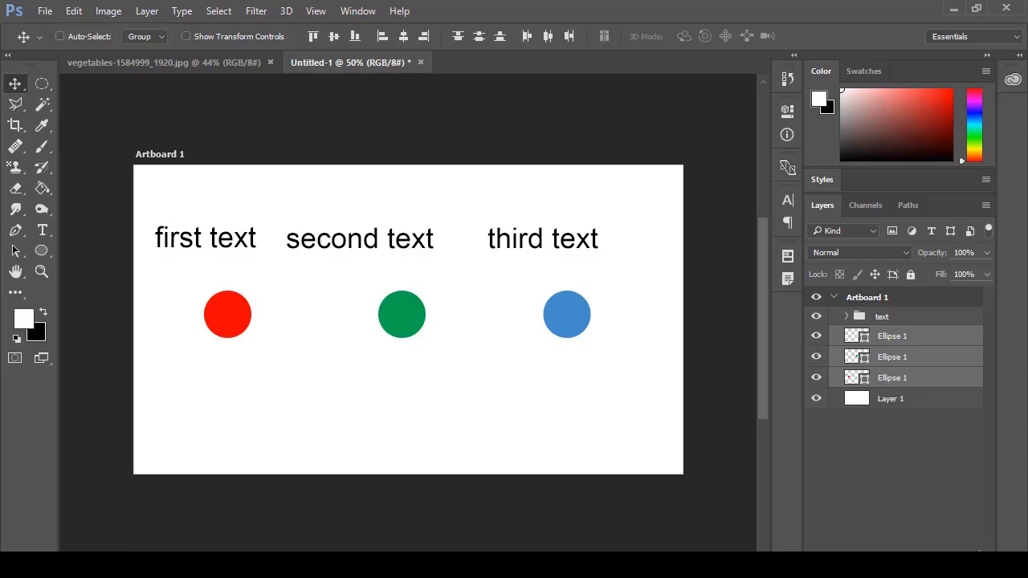
key(ctrl+g)
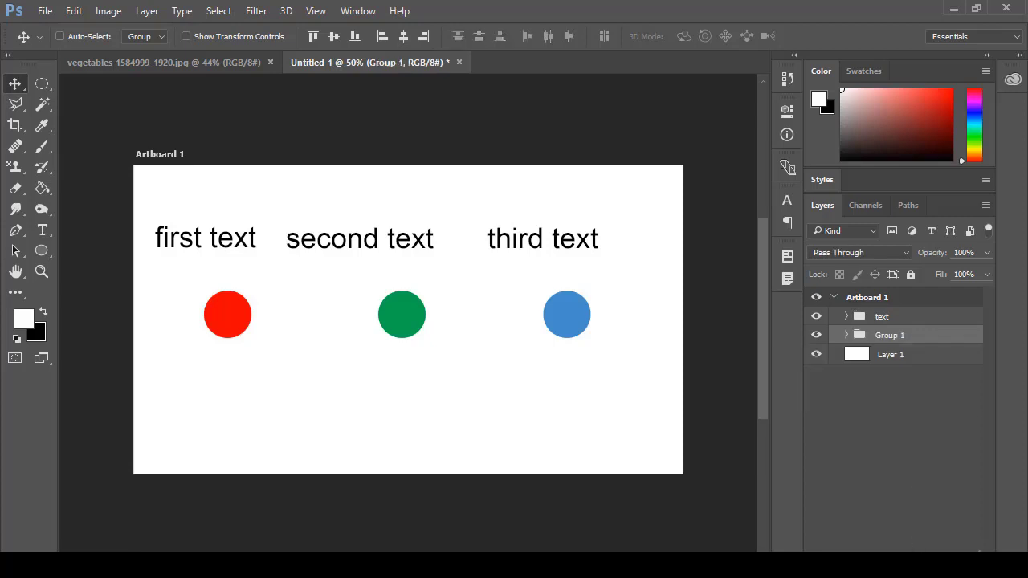
- Rename the new ellipse group 'Ball' and collapse it
click(847, 335)
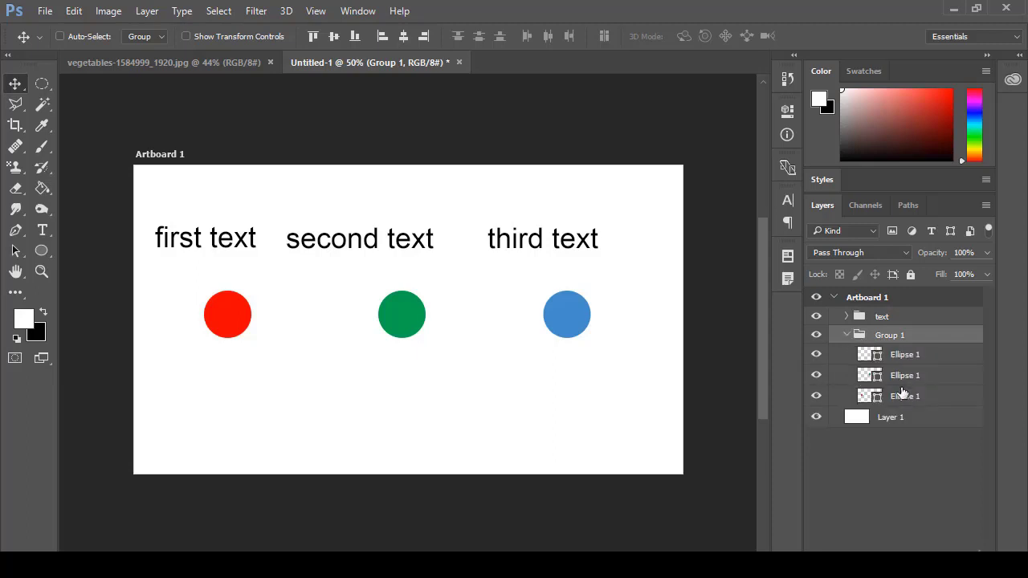
double_click(890, 337)
text(Ball)
key(Return)
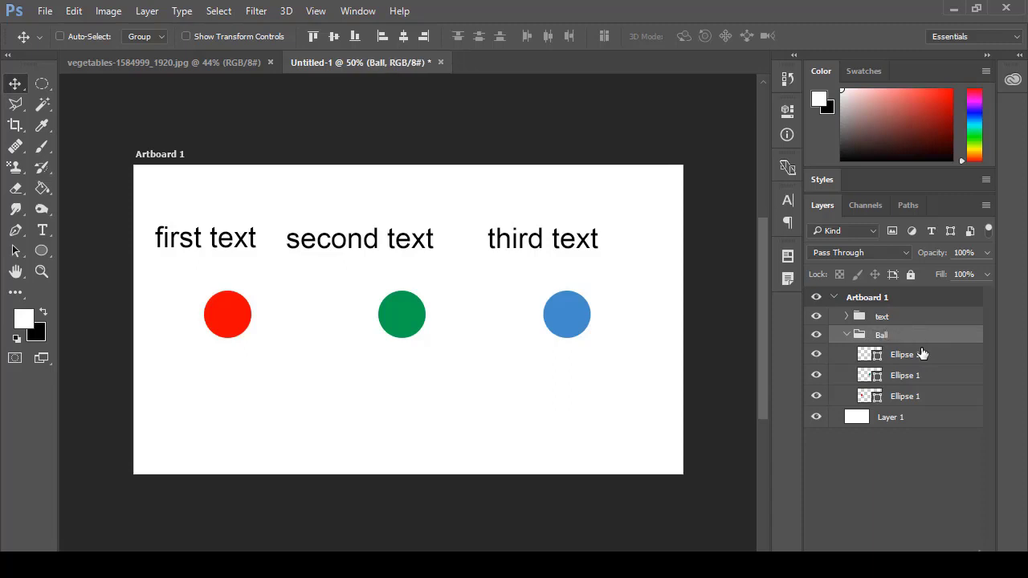
click(847, 335)
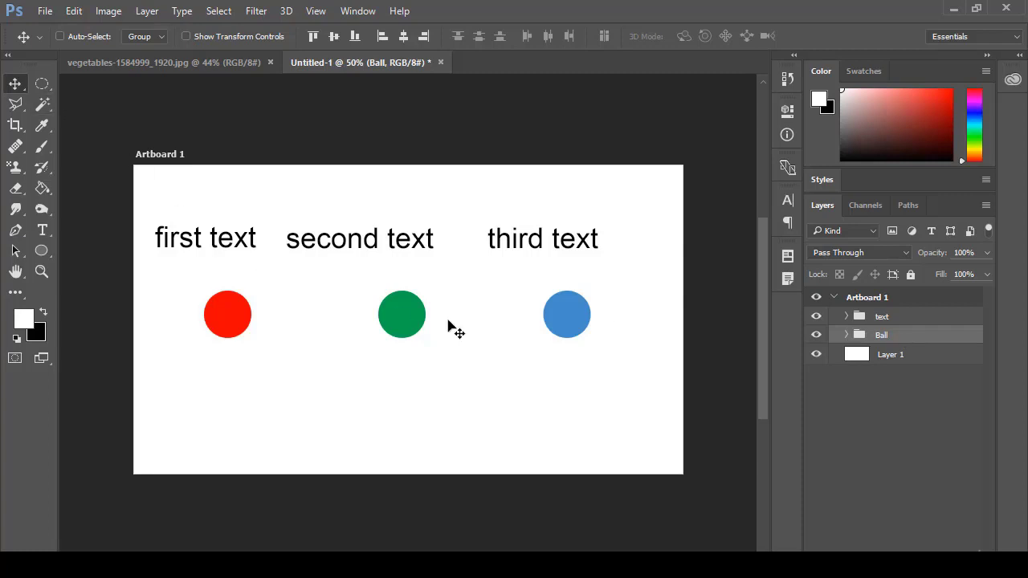
- Move the Ball group lower on the artboard and shift the text group slightly right
drag(417, 321, 420, 382)
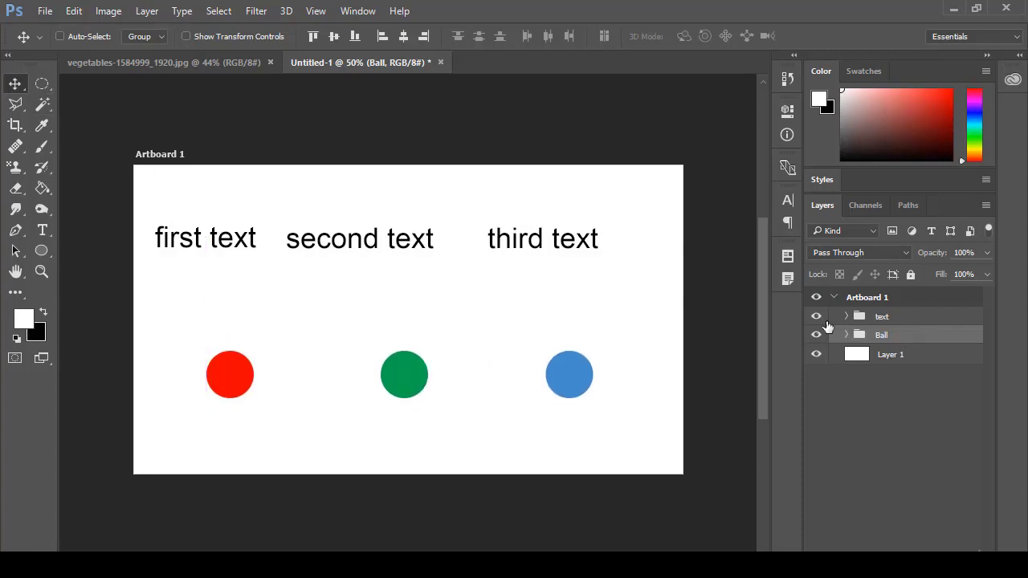
click(875, 320)
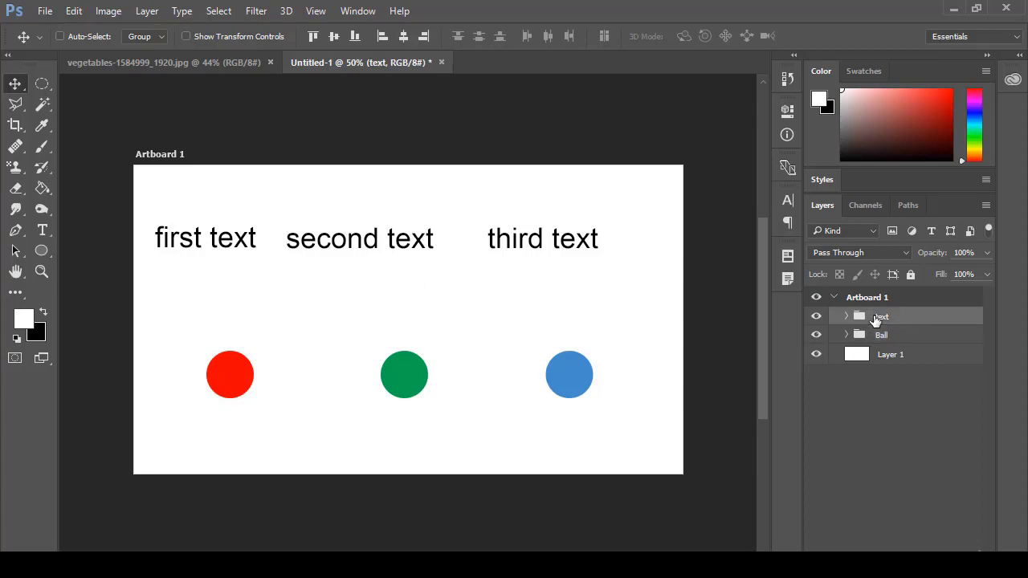
drag(390, 252, 430, 234)
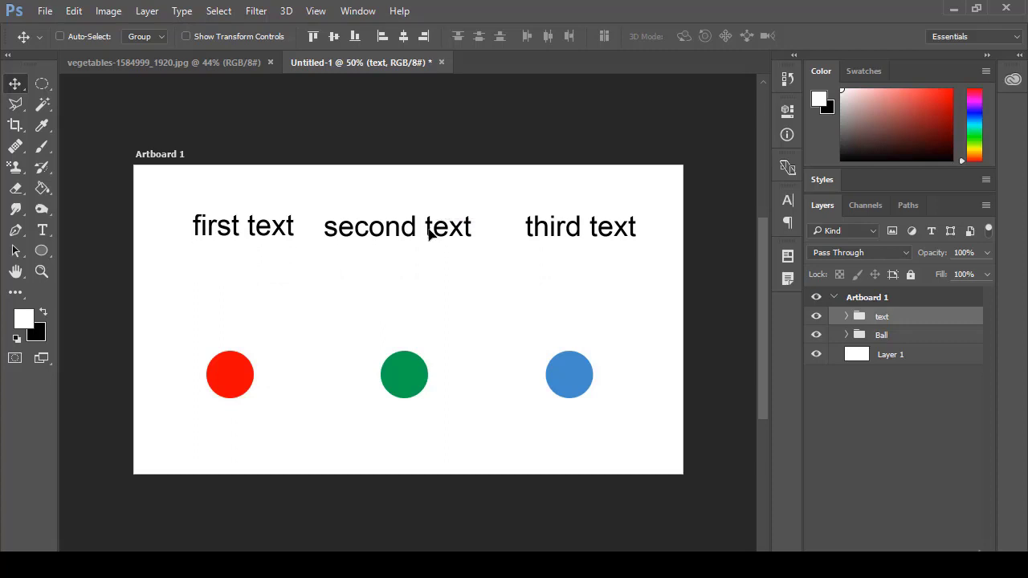